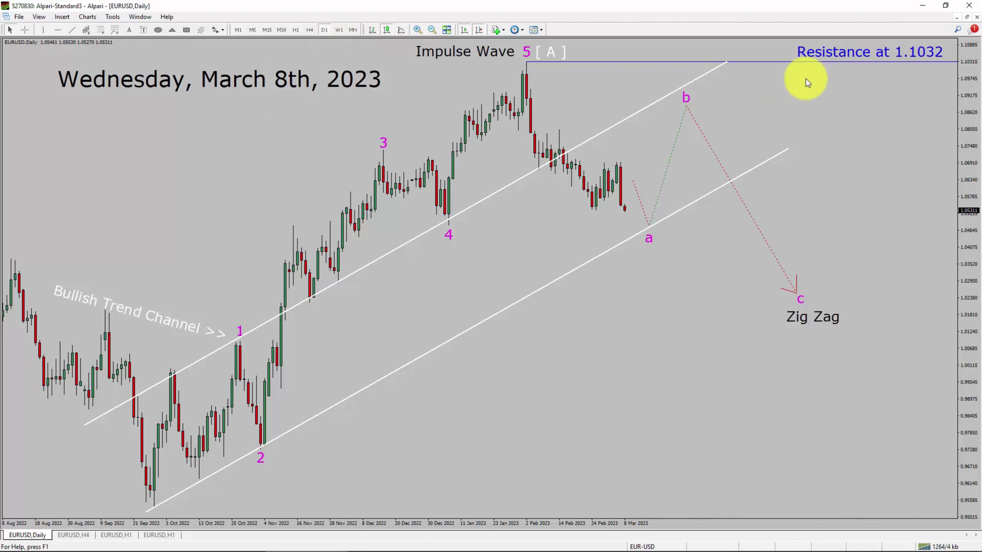
# Read the price at the resistance level on the EURUSD daily wave chart with the crosshair.
pyautogui.middleClick(934, 77)
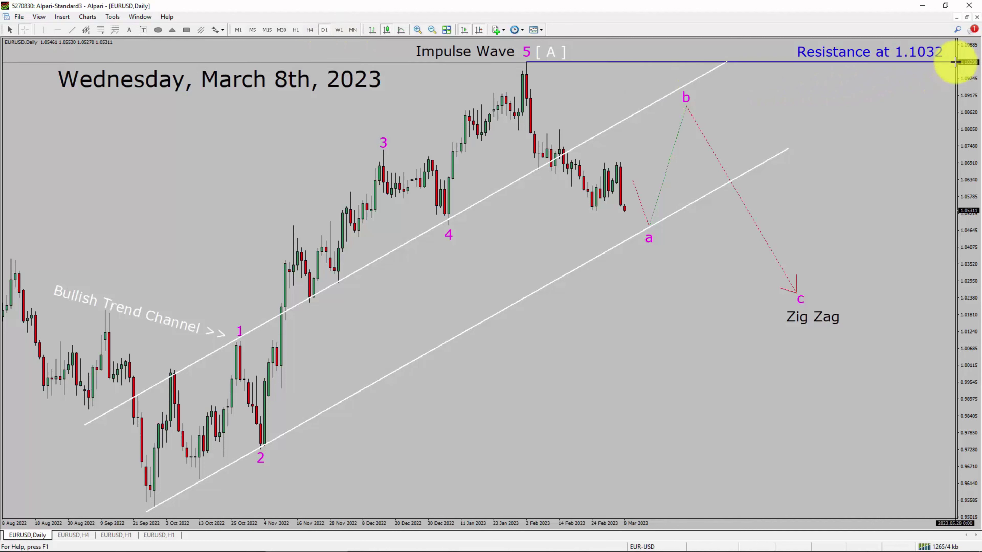
pyautogui.middleClick(904, 81)
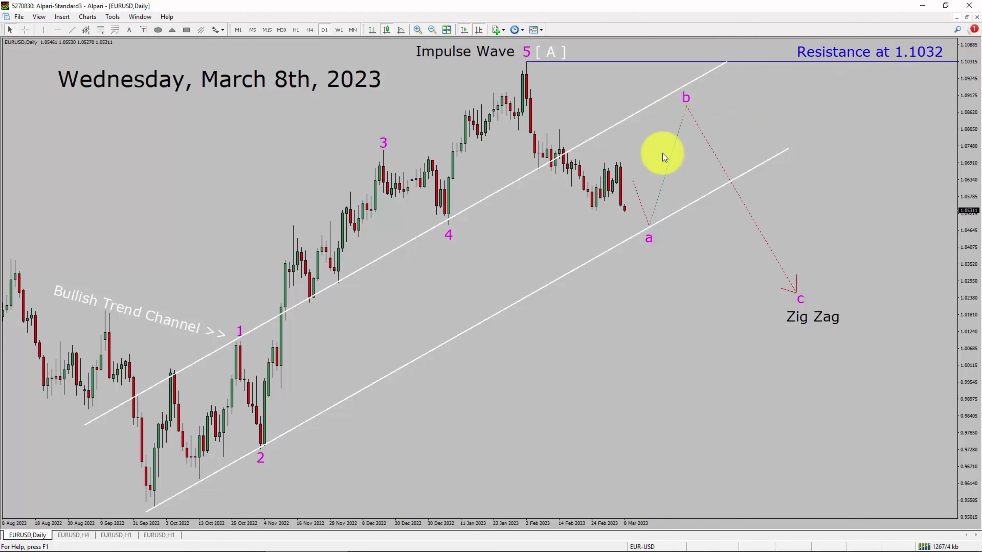
pyautogui.click(649, 228)
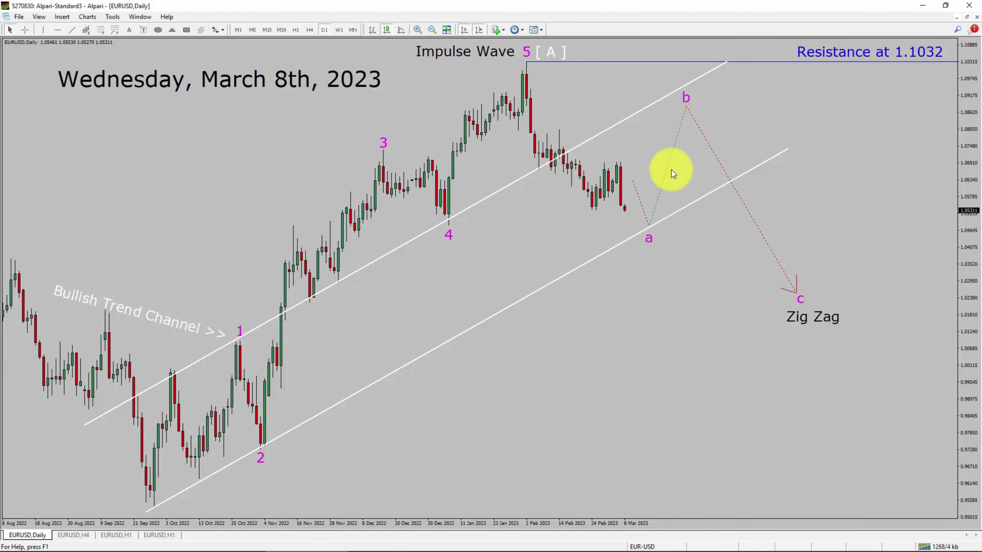
pyautogui.click(691, 106)
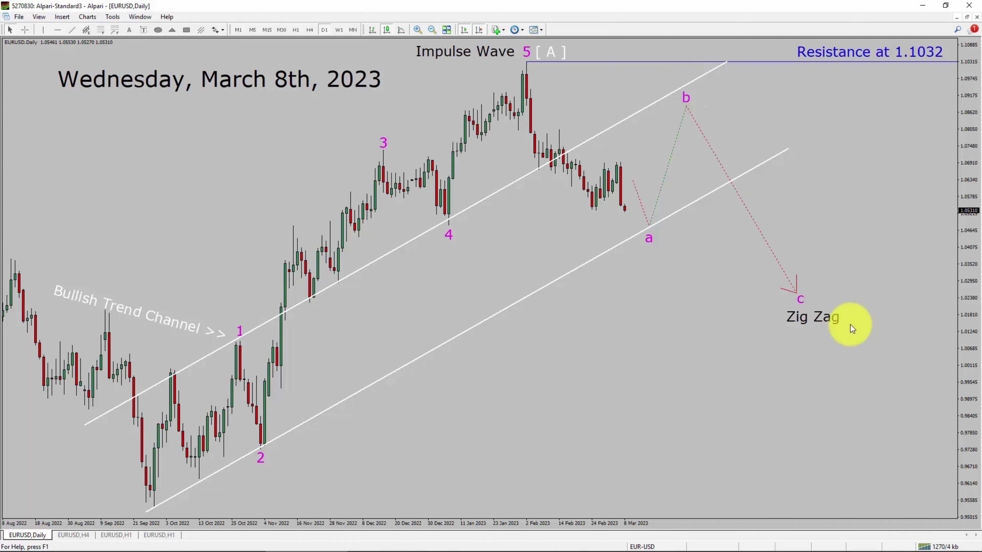
# Check prices near the resistance line, then switch to the EURUSD H4 chart.
pyautogui.middleClick(947, 62)
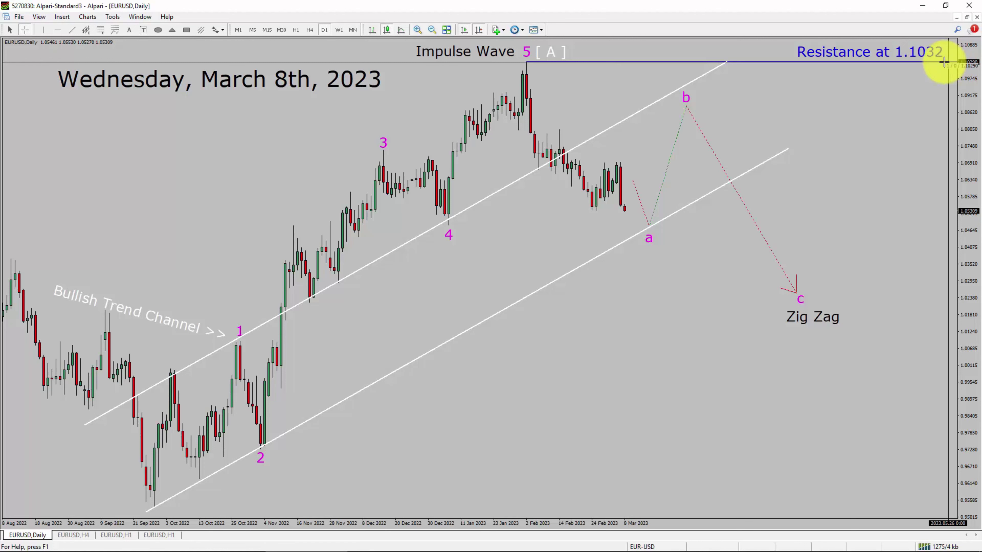
pyautogui.click(944, 62)
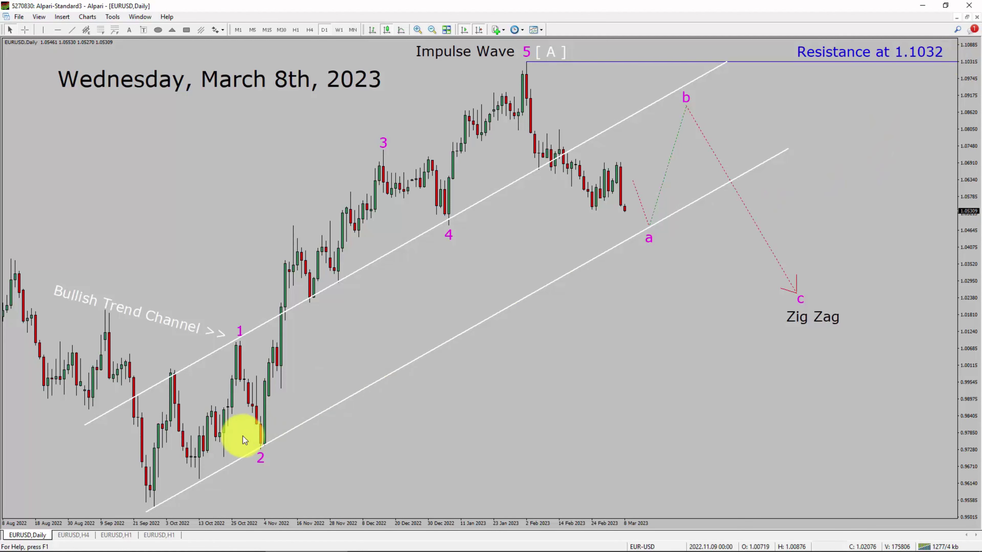
pyautogui.click(73, 534)
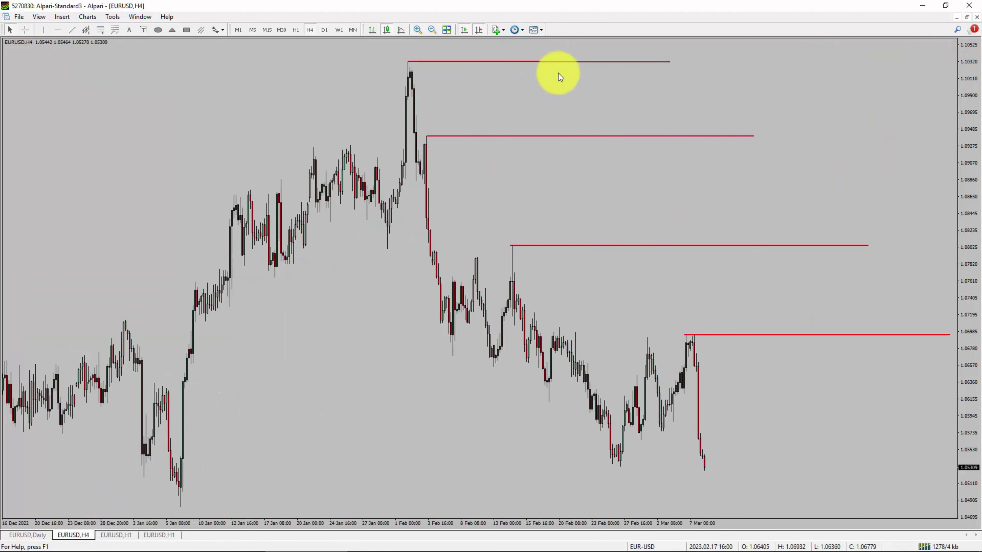
# Switch to the EURUSD H1 chart showing resistance at 1.0667 and the projected wave iv–v.
pyautogui.click(575, 55)
pyautogui.click(687, 180)
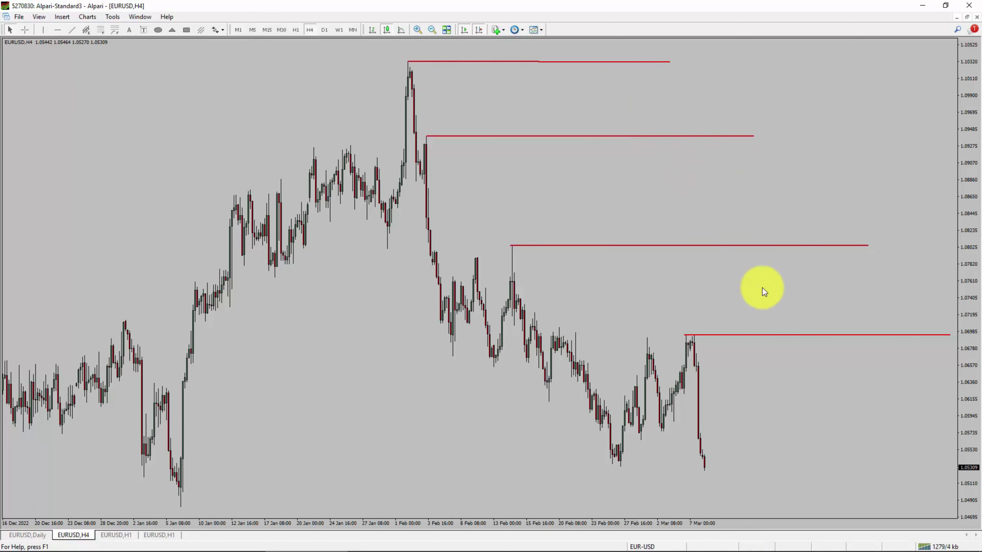
pyautogui.click(796, 369)
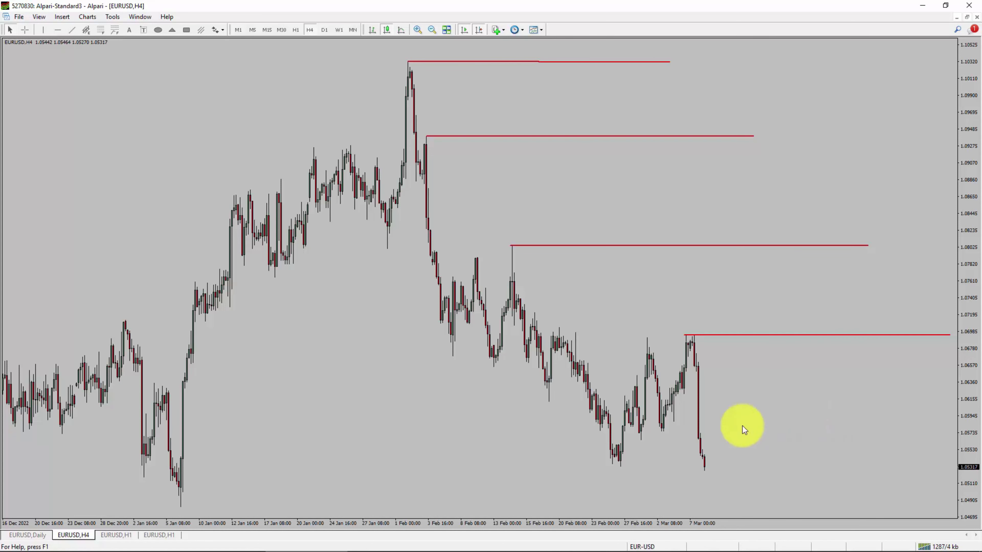
pyautogui.click(114, 536)
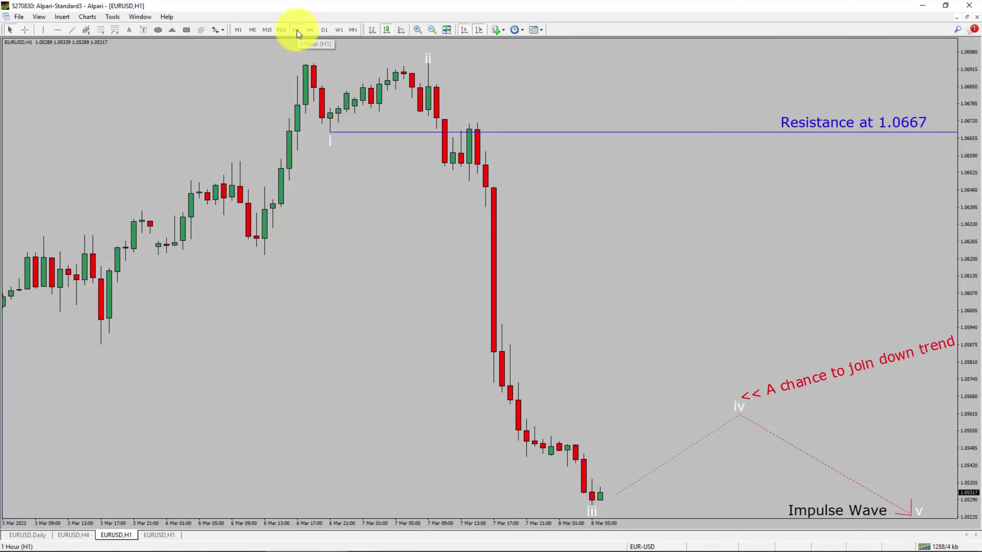
pyautogui.middleClick(954, 147)
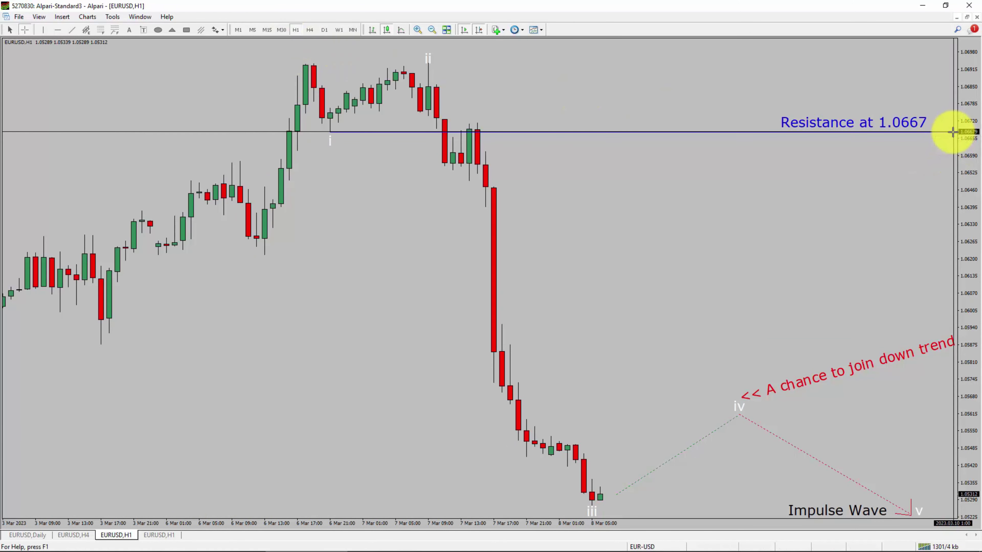
pyautogui.middleClick(951, 135)
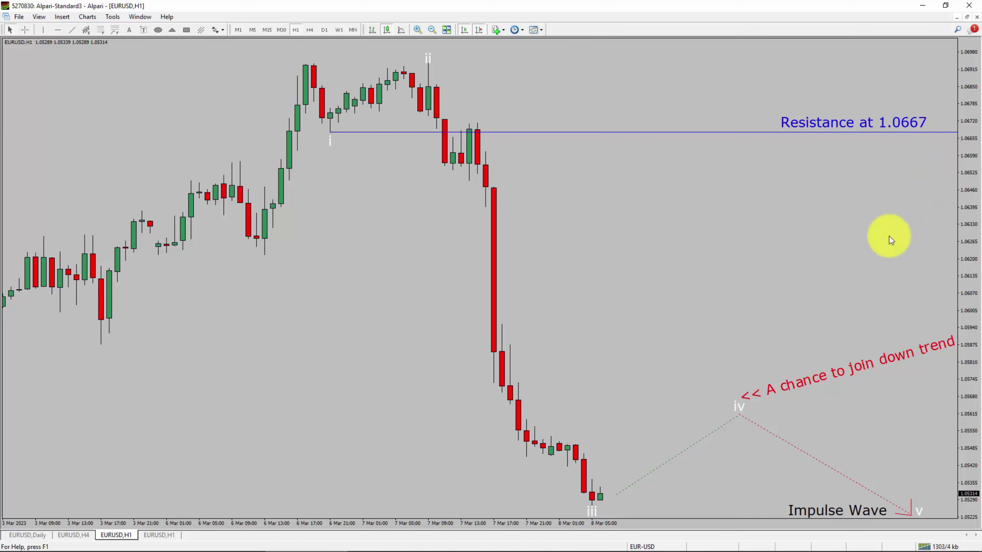
pyautogui.click(923, 513)
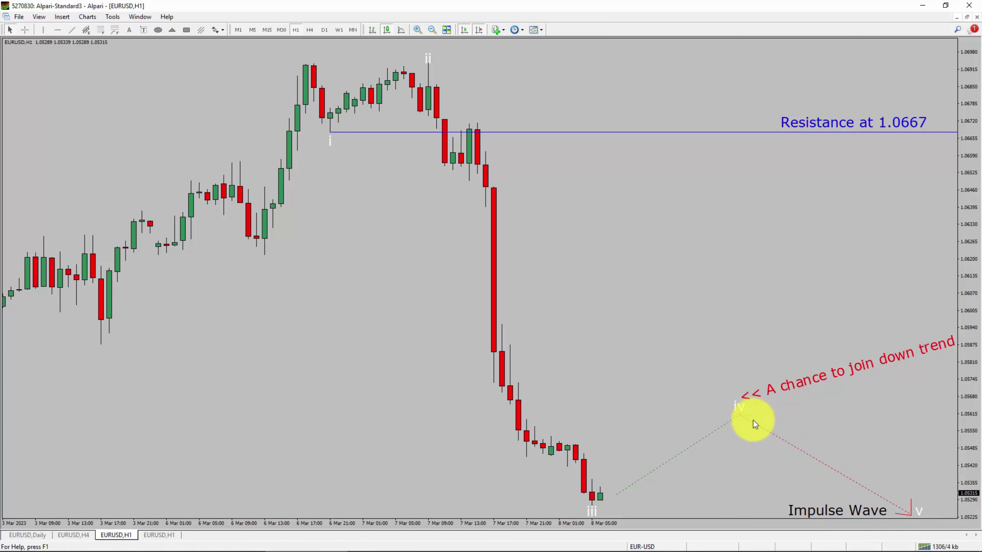
pyautogui.hotkey('ctrl', 'f')
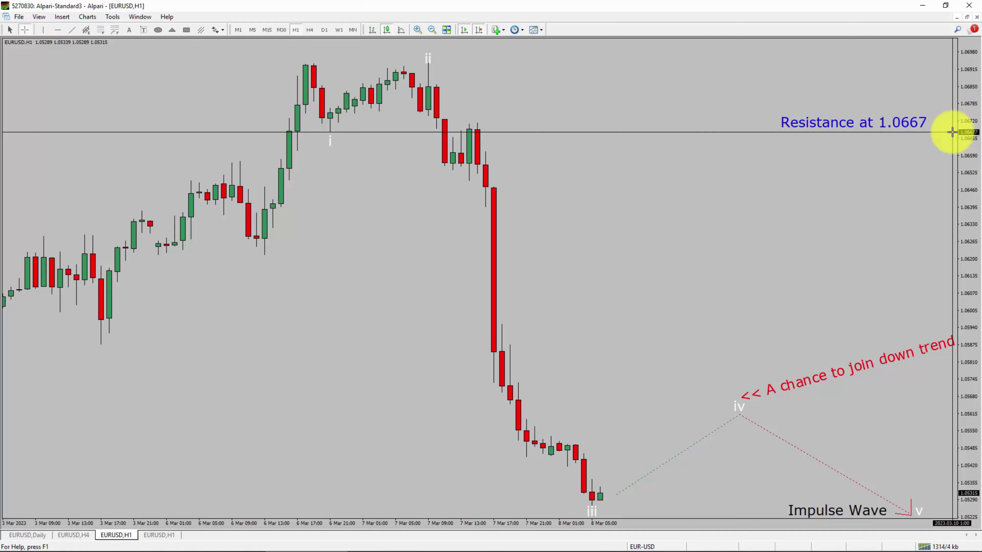
pyautogui.moveTo(951, 132); pyautogui.dragTo(951, 132)
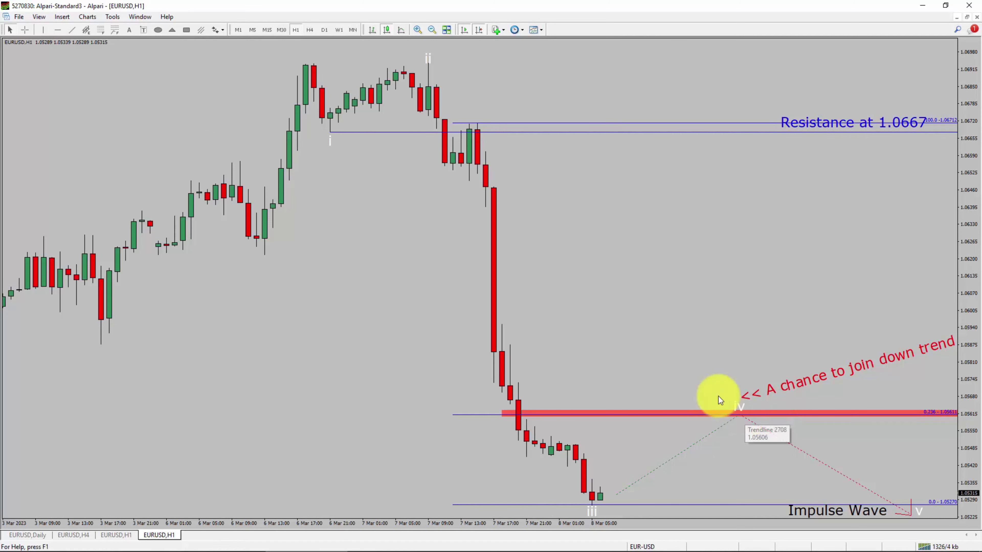
# Mark the candle touching the 0.236 Fibonacci retracement level near wave iv.
pyautogui.click(518, 417)
pyautogui.click(518, 417)
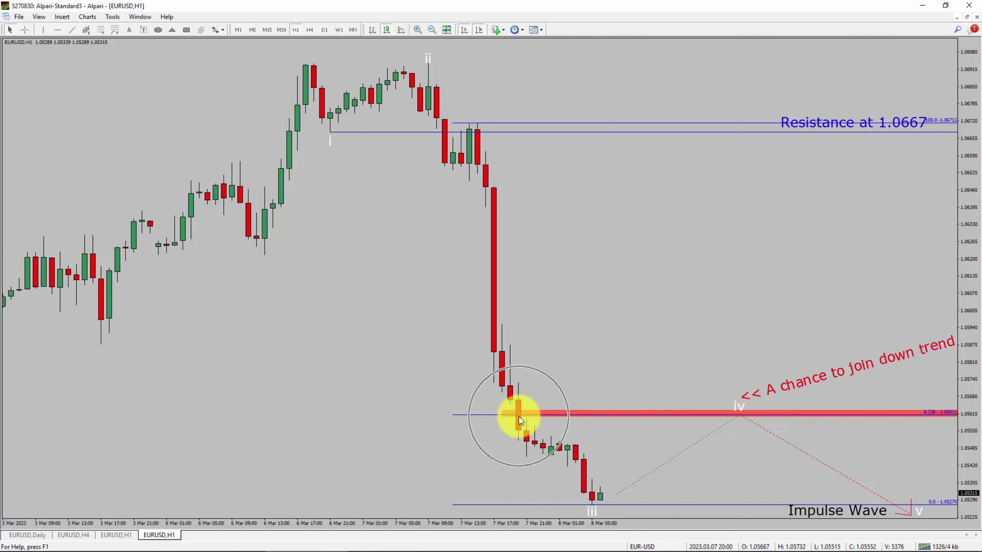
pyautogui.click(747, 411)
pyautogui.click(747, 409)
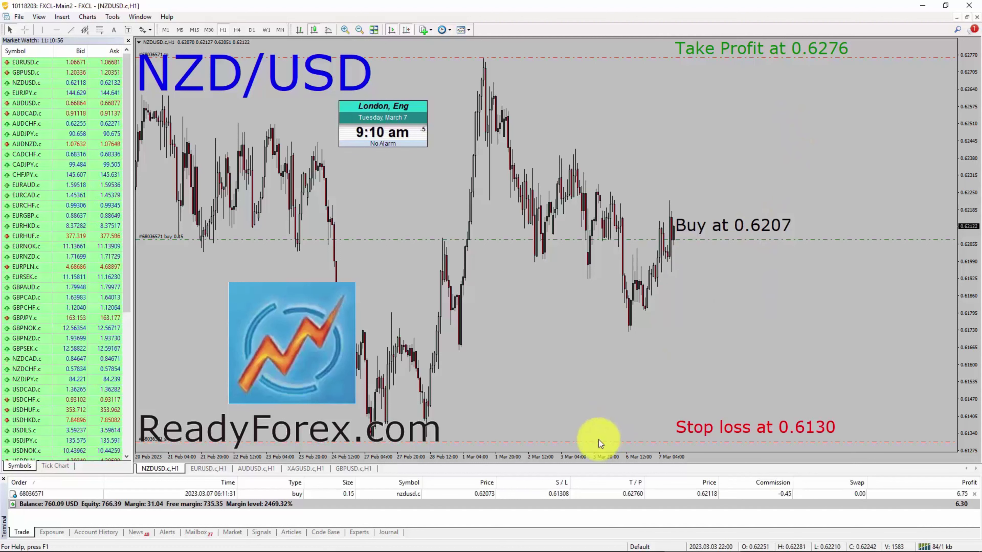
# Close the NZD/USD 0.15-lot buy position by market from its order window.
pyautogui.doubleClick(687, 495)
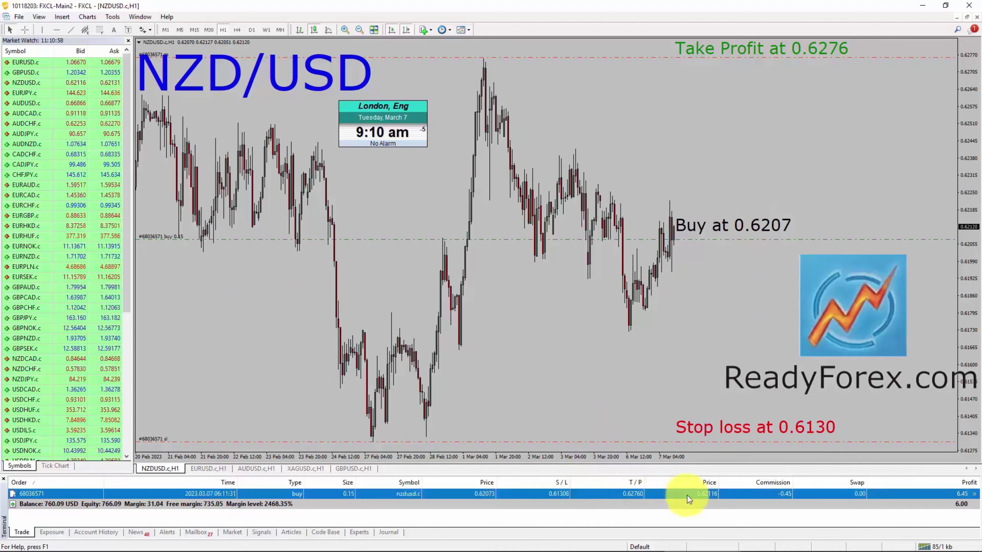
pyautogui.moveTo(524, 164); pyautogui.dragTo(561, 212)
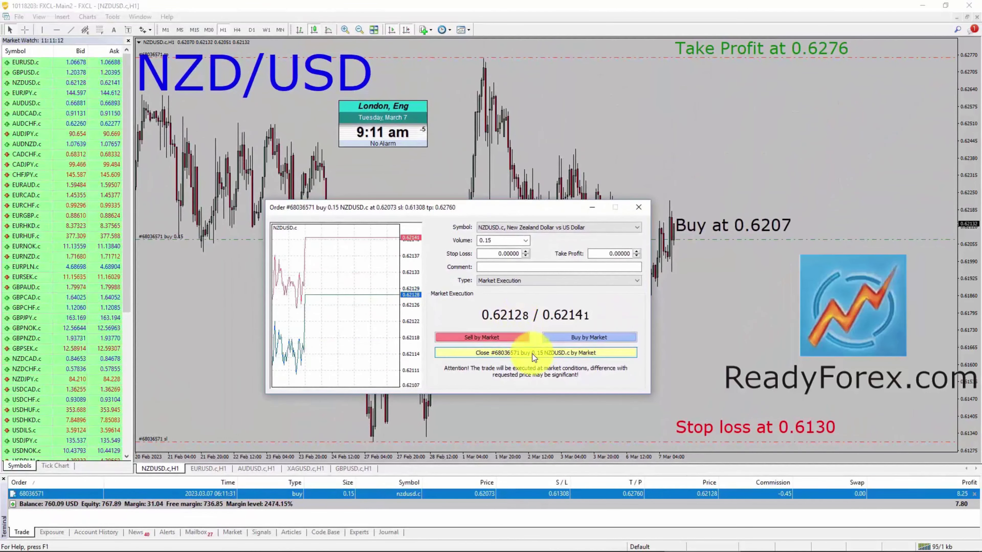
pyautogui.click(534, 353)
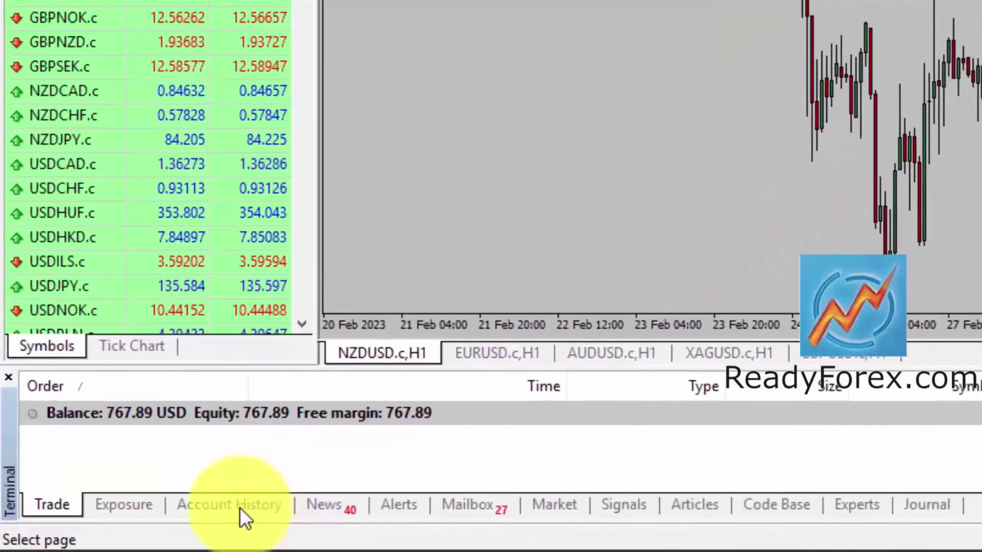
# Show the Account History with the closed nzdusd.c trade and 685.38 total profit.
pyautogui.click(240, 510)
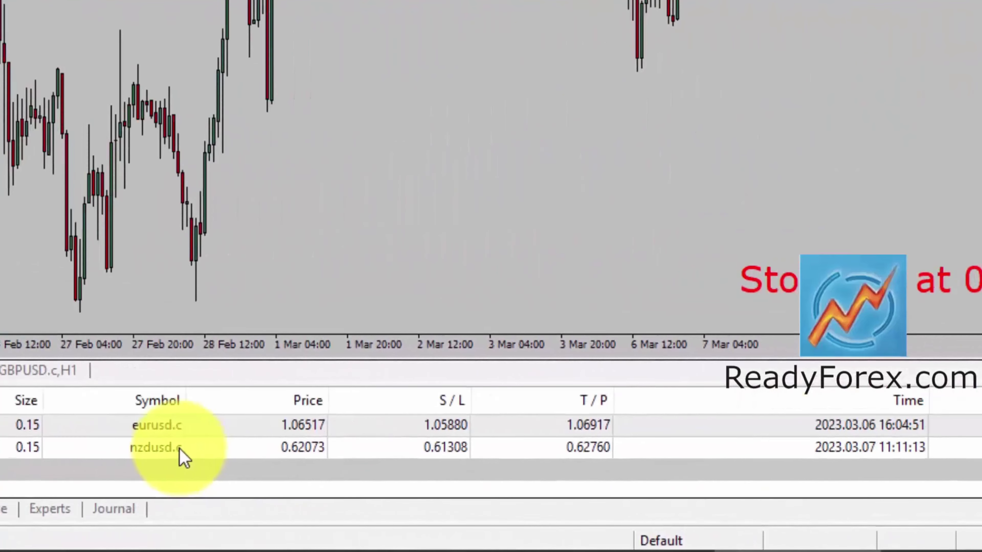
pyautogui.click(198, 448)
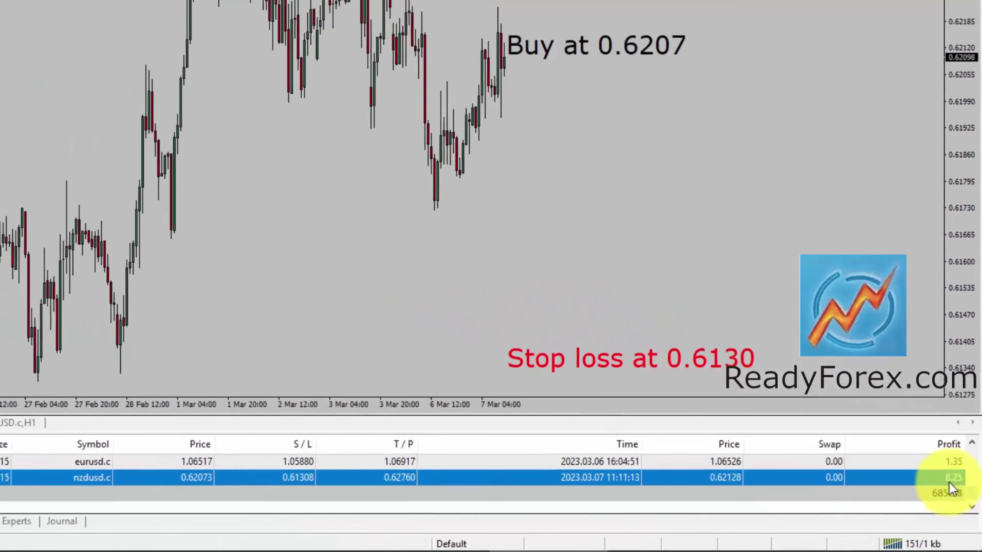
pyautogui.click(488, 517)
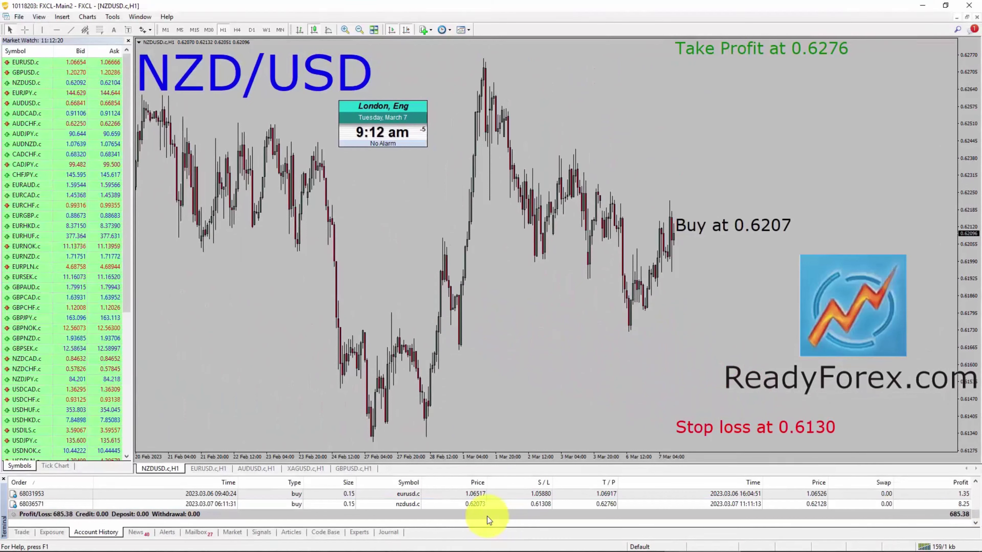
# Save the account history list as a Detailed Report.
pyautogui.rightClick(487, 516)
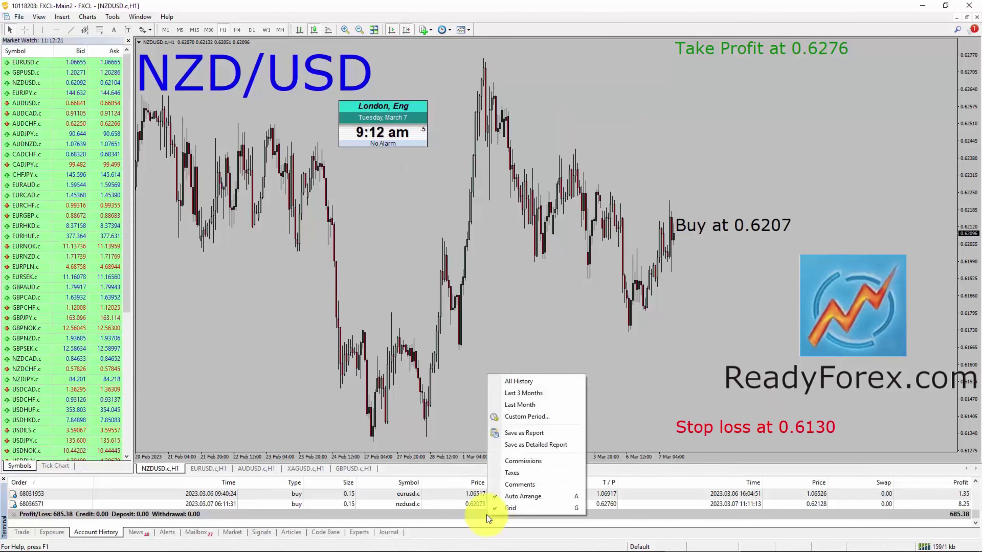
pyautogui.click(518, 445)
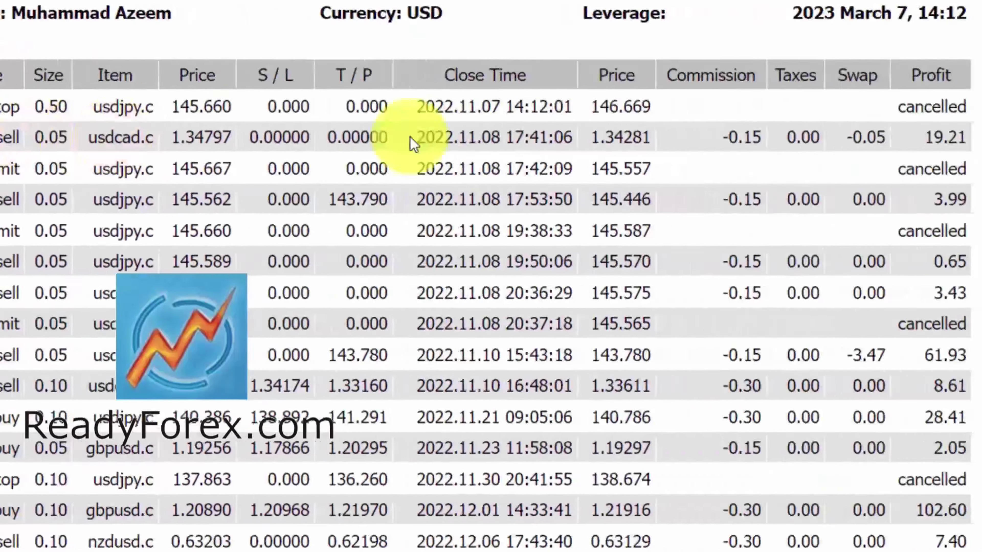
# Highlight the usdcad 19.21 profit and the usdjpy, usdcad, gbpusd, nzdusd, eurusd, gbpjpy, eurjpy symbols.
pyautogui.moveTo(924, 136); pyautogui.dragTo(964, 135)
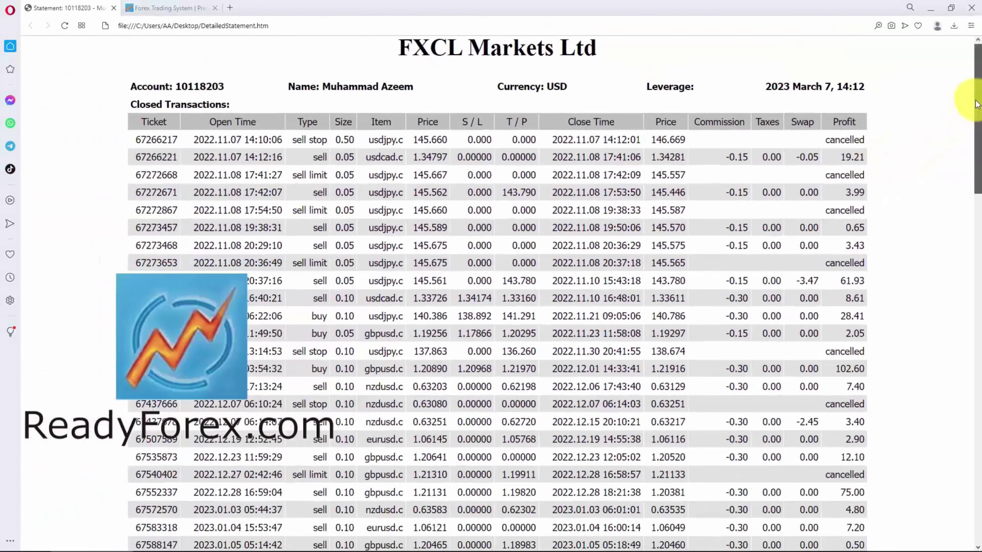
pyautogui.moveTo(976, 104); pyautogui.dragTo(962, 162)
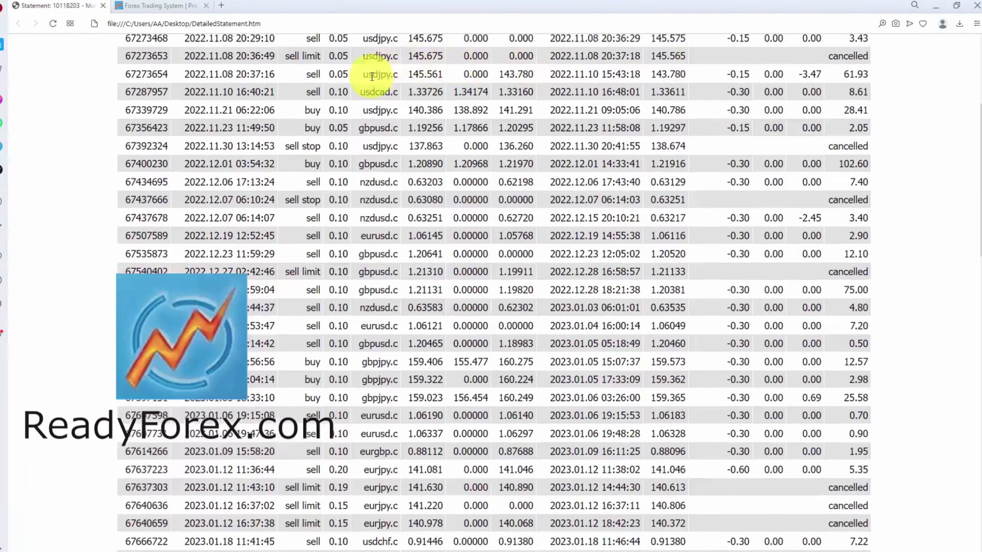
pyautogui.moveTo(369, 74); pyautogui.dragTo(387, 76)
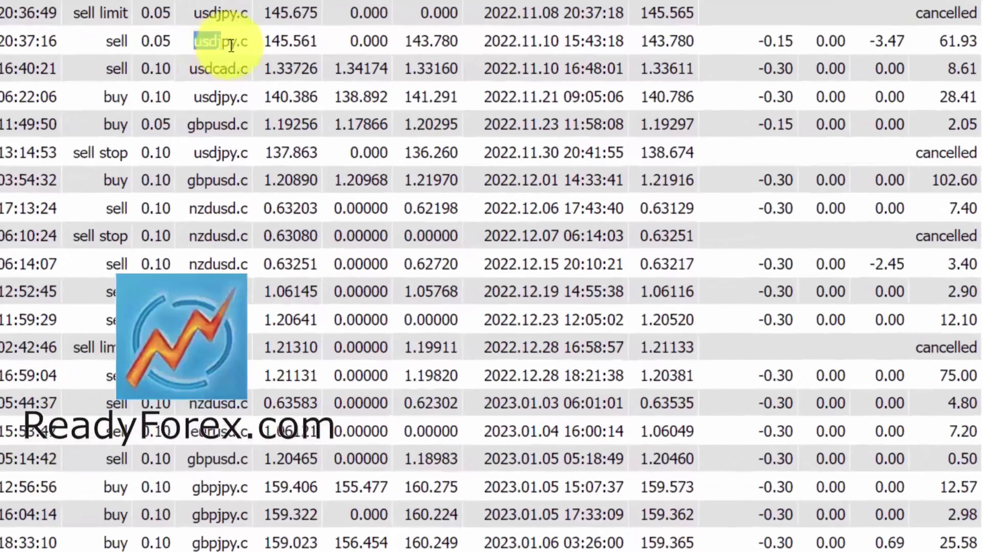
pyautogui.moveTo(198, 70); pyautogui.dragTo(241, 73)
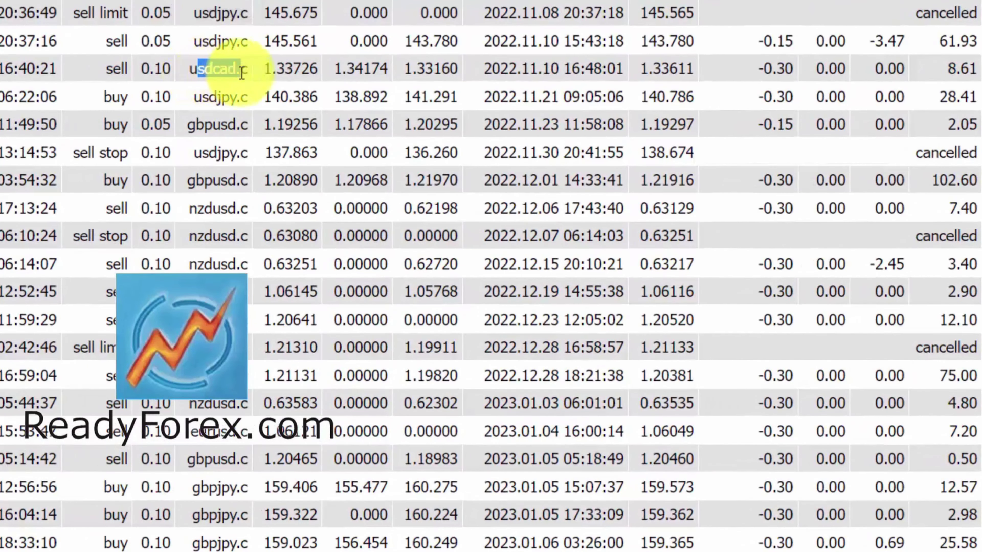
pyautogui.moveTo(196, 124); pyautogui.dragTo(236, 126)
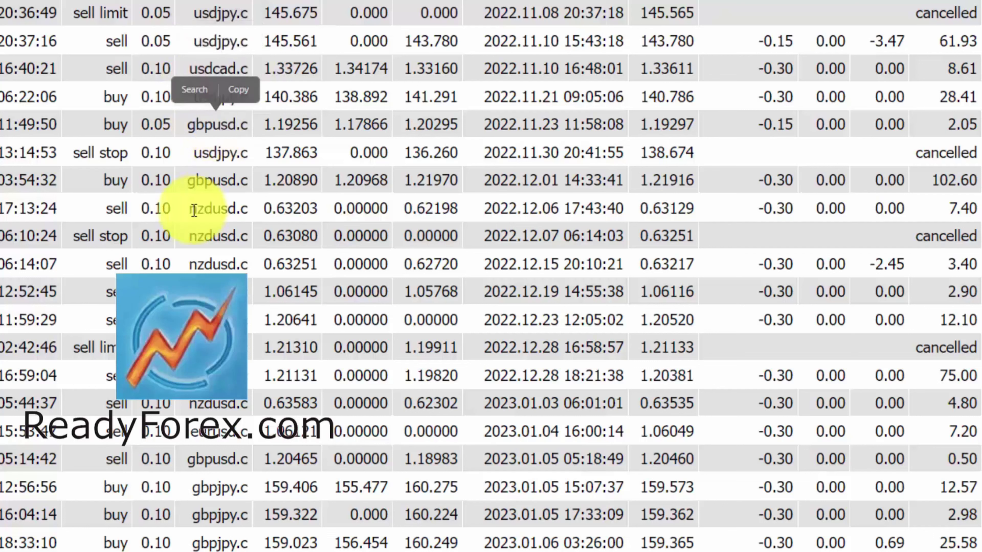
pyautogui.moveTo(195, 208); pyautogui.dragTo(236, 211)
pyautogui.moveTo(198, 293); pyautogui.dragTo(240, 294)
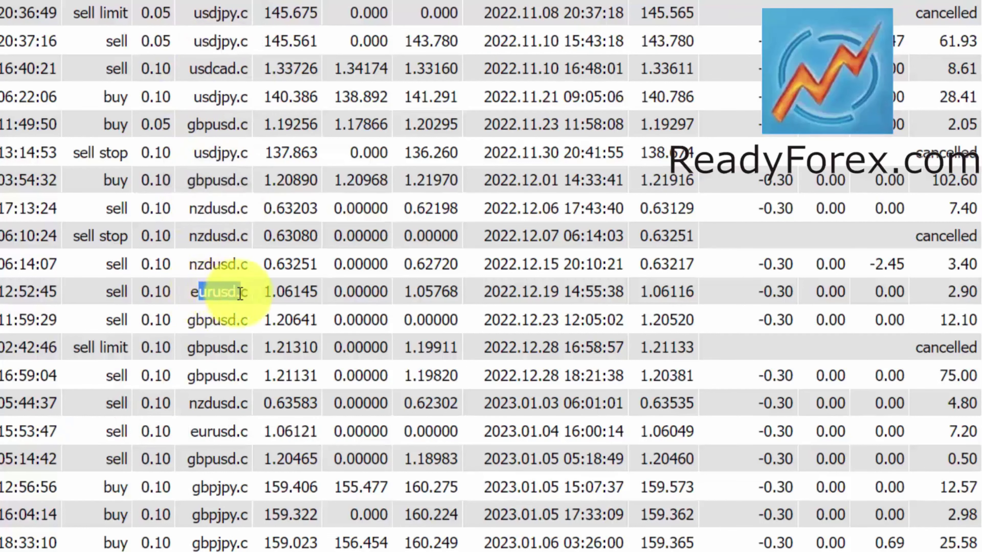
pyautogui.moveTo(193, 488); pyautogui.dragTo(245, 493)
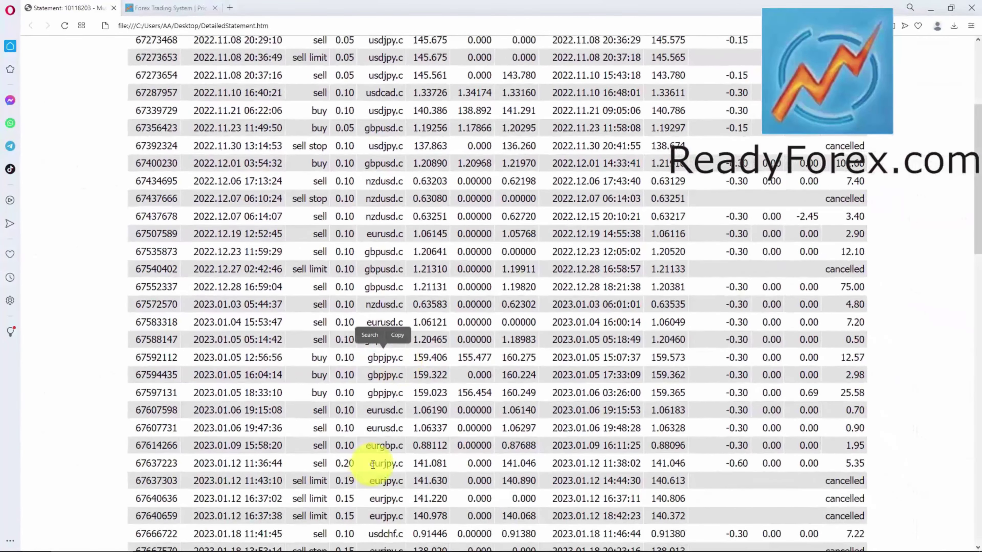
pyautogui.moveTo(370, 463); pyautogui.dragTo(398, 470)
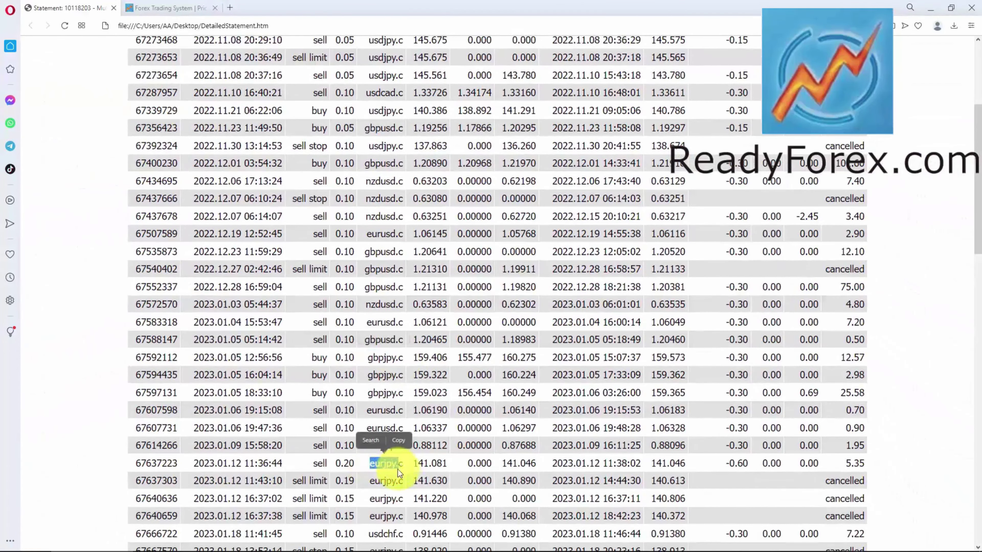
# Scroll down highlighting the audusd.c and gbpcad.c symbols until the Summary appears.
pyautogui.scroll(-6, 398, 470)
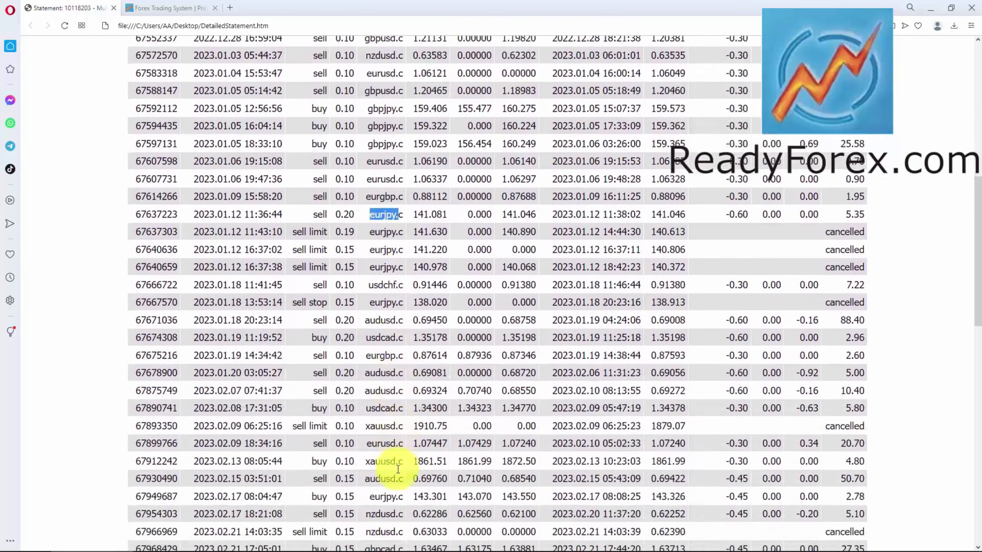
pyautogui.moveTo(365, 316); pyautogui.dragTo(399, 316)
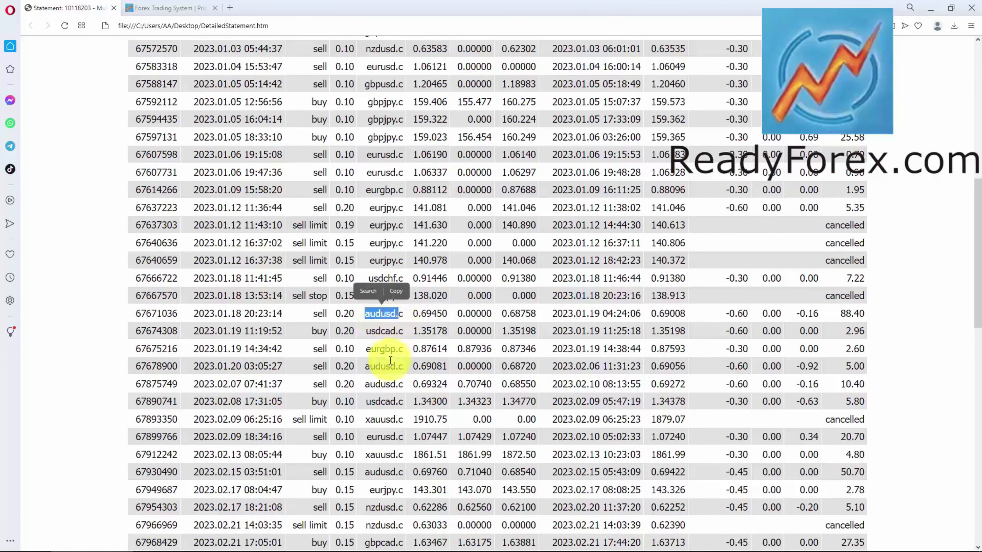
pyautogui.moveTo(365, 456); pyautogui.dragTo(394, 456)
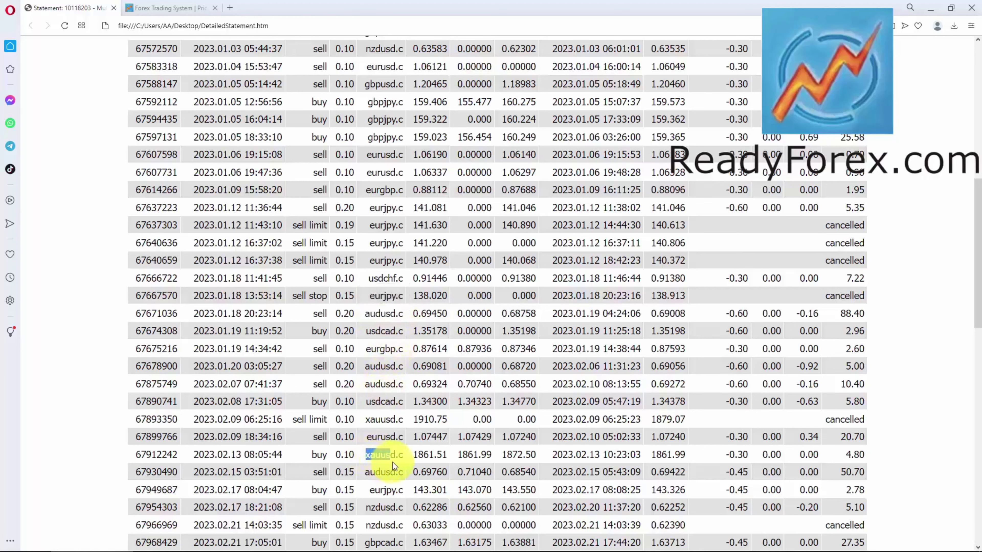
pyautogui.scroll(-5, 395, 445)
pyautogui.moveTo(370, 338); pyautogui.dragTo(402, 340)
pyautogui.moveTo(964, 247); pyautogui.dragTo(958, 364)
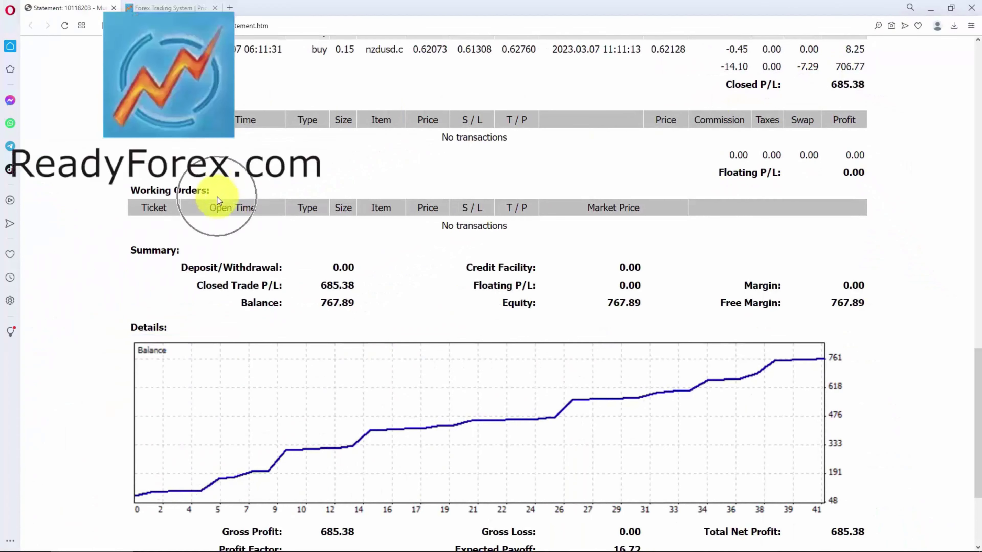
# Switch to the readyforex.com Forex Trading System tab.
pyautogui.scroll(-4, 279, 211)
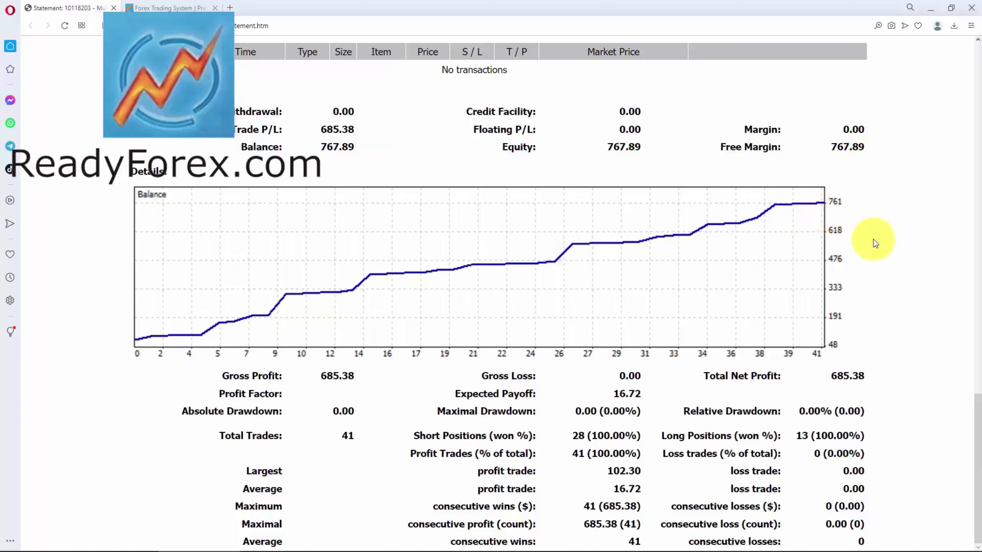
pyautogui.click(182, 8)
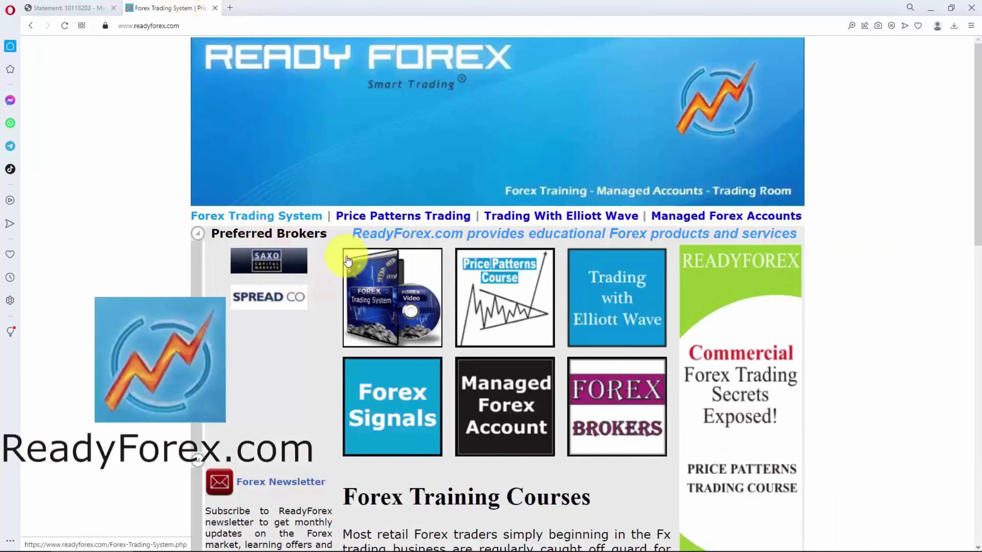